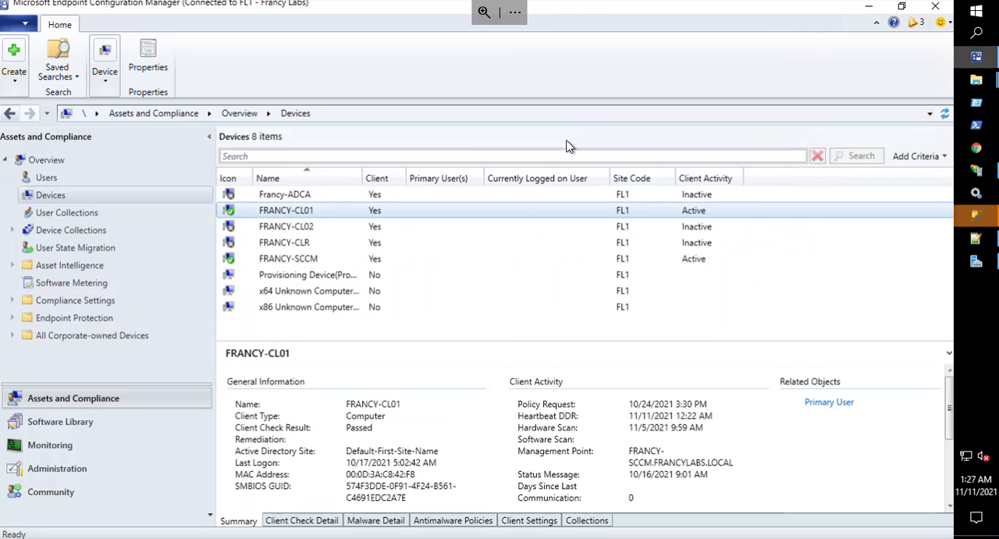
Minimize the Configuration Manager console and launch TreeSize Free from the Softwares folder in File Explorer.
left_click(31, 426)
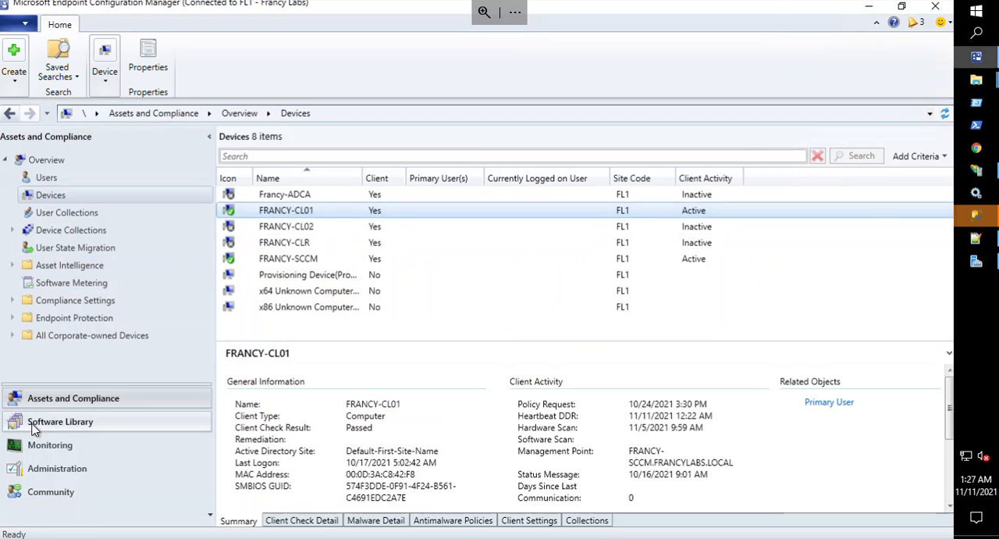
left_click(869, 6)
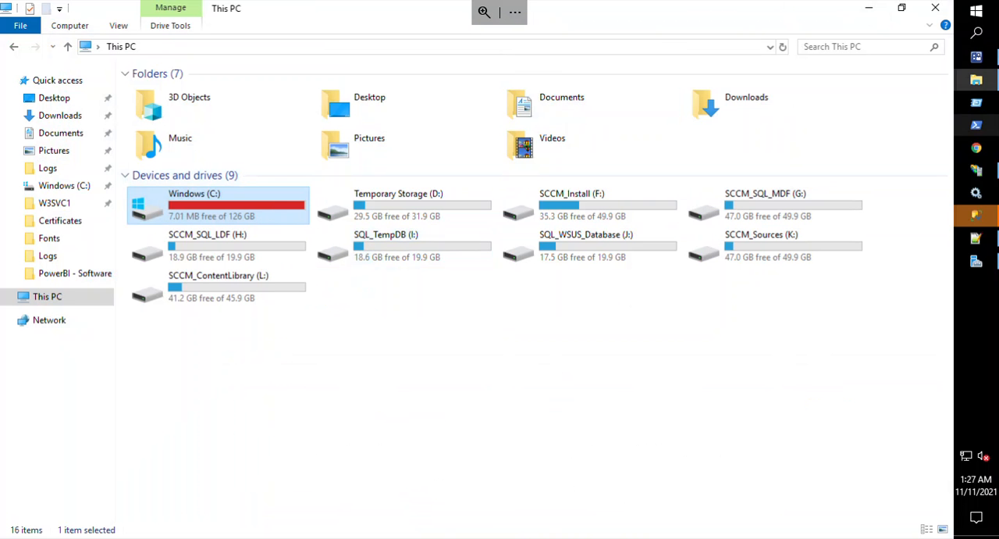
mouse_move(984, 81)
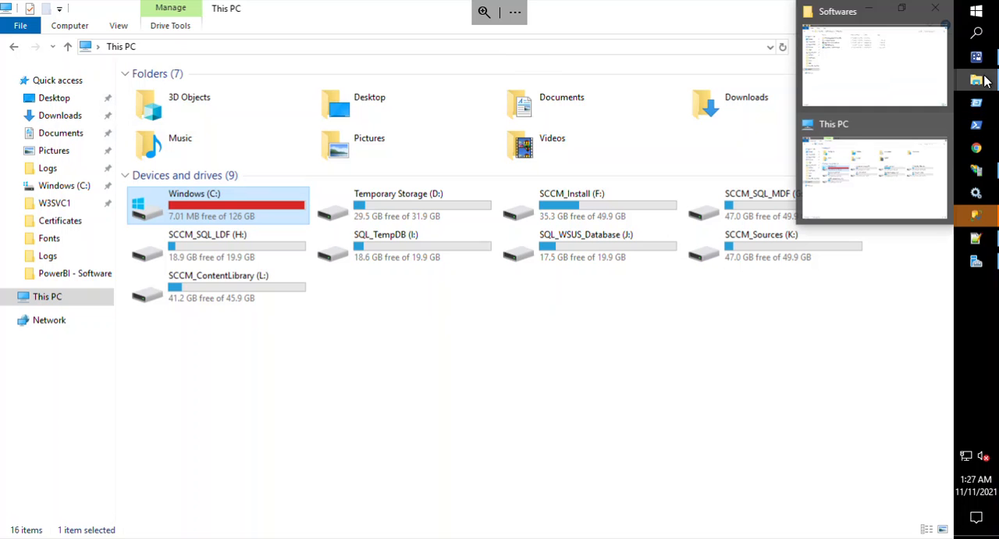
left_click(878, 73)
left_click(339, 136)
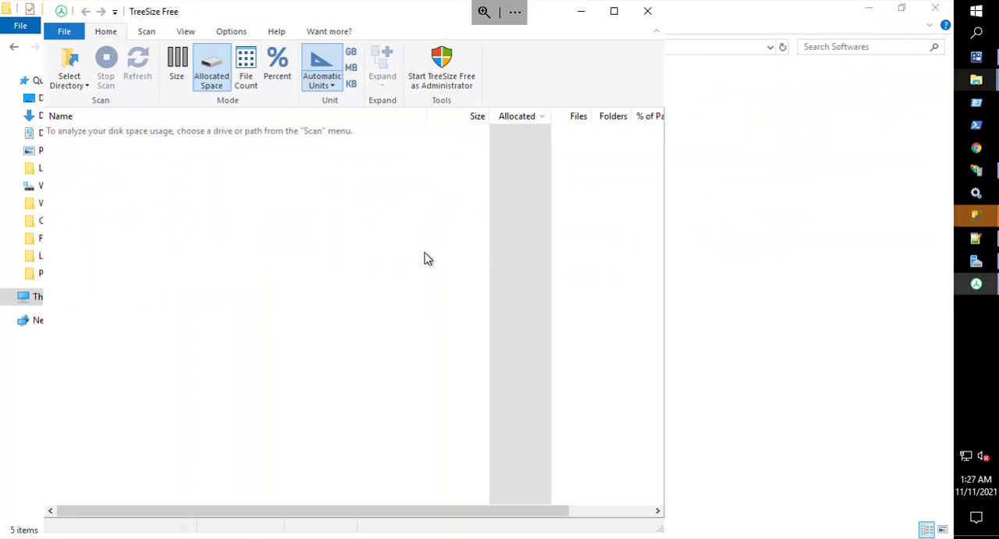
Scan the Windows (C:) drive with TreeSize Free restarted as administrator, and maximize its window.
left_click(70, 84)
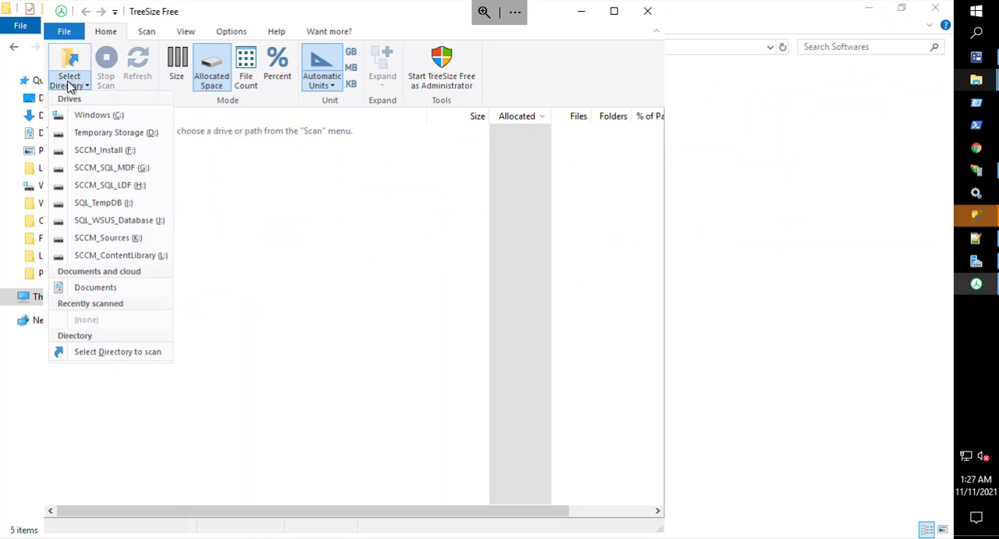
left_click(83, 116)
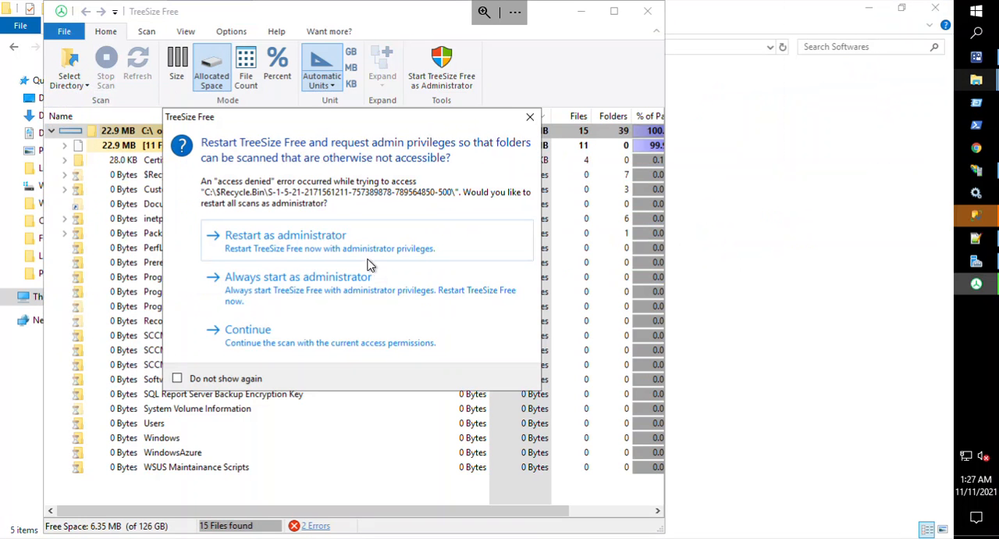
left_click(358, 243)
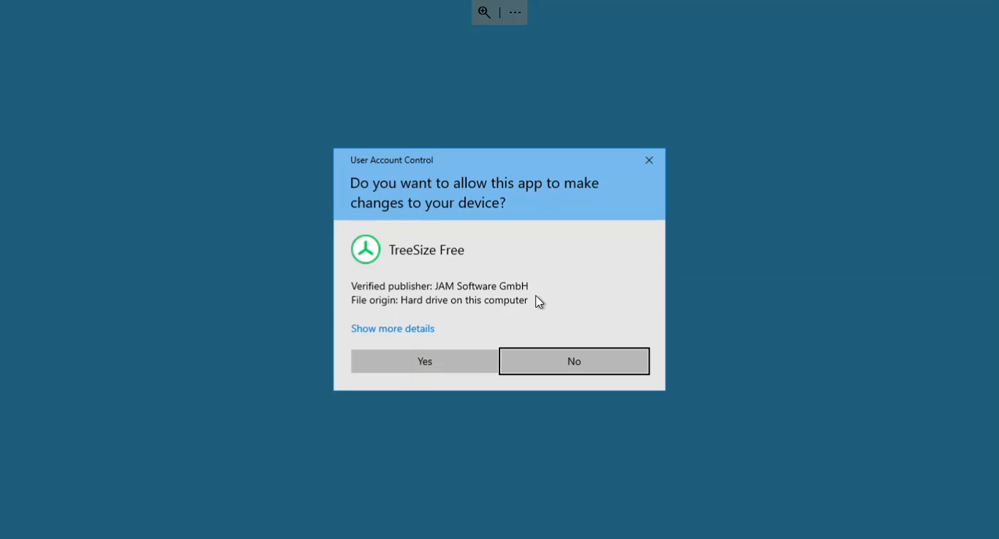
left_click(452, 360)
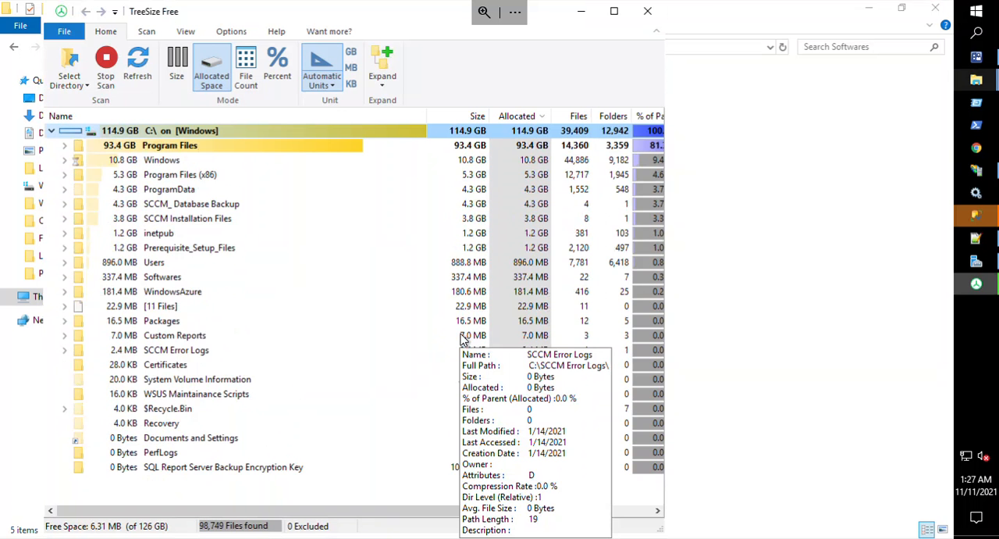
left_click(614, 11)
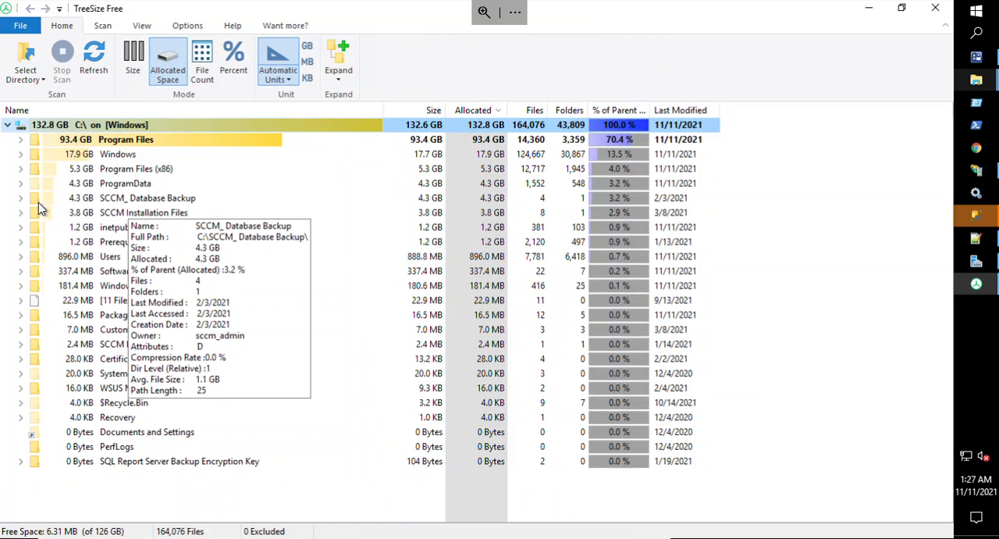
Drill down through Program Files, Microsoft SQL Server, MSSQL15.MSSQLSERVER, MSSQL and DATA to the largest file, ReportServer_log.ldf.
left_click(21, 139)
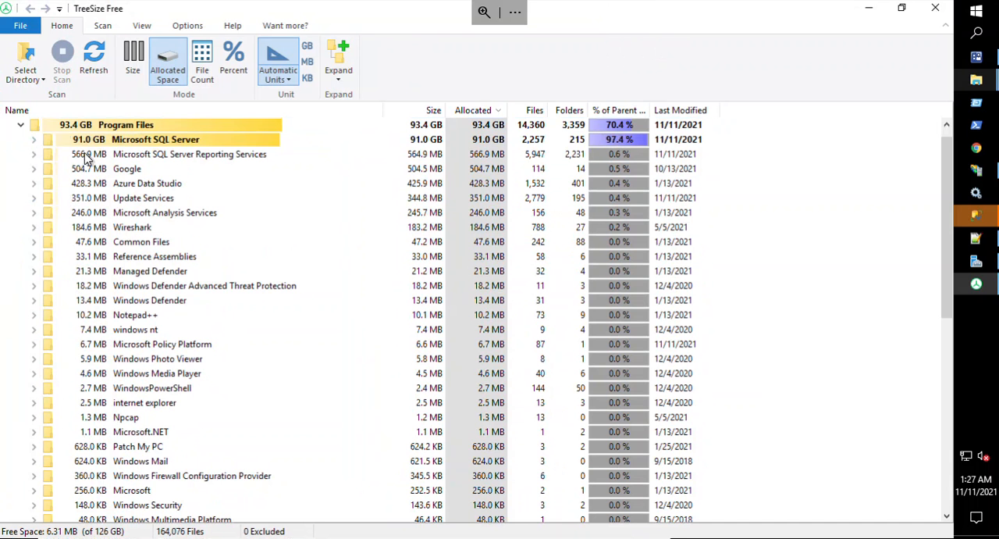
left_click(34, 140)
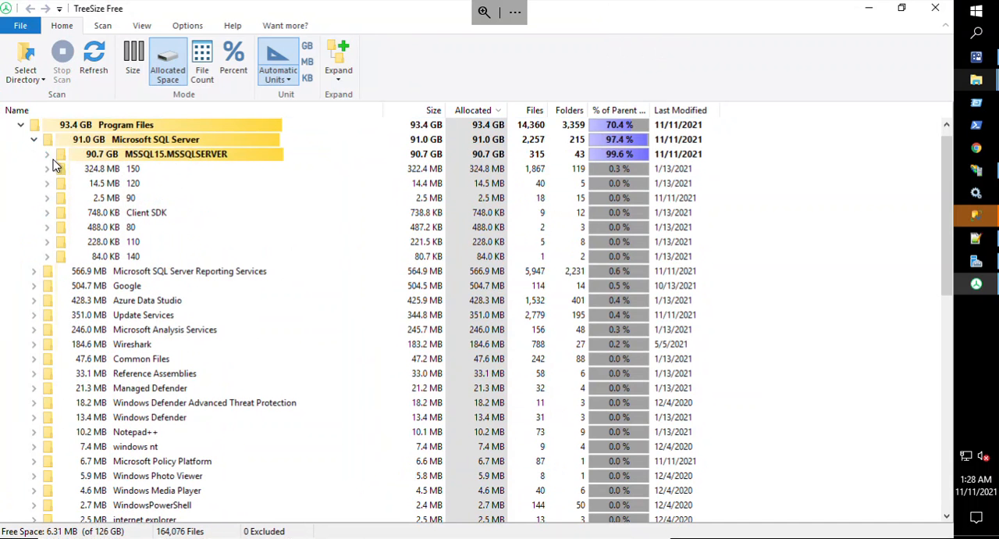
left_click(48, 155)
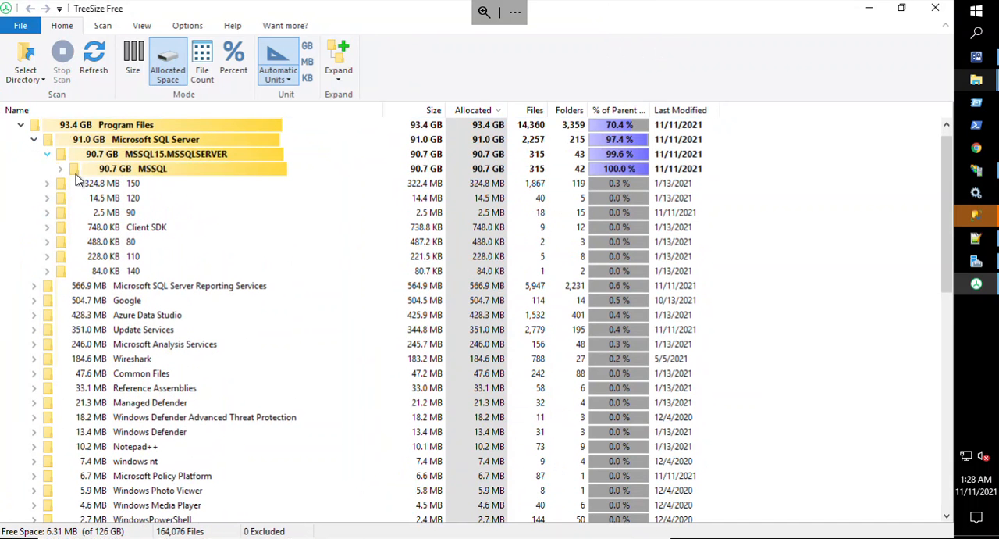
left_click(63, 171)
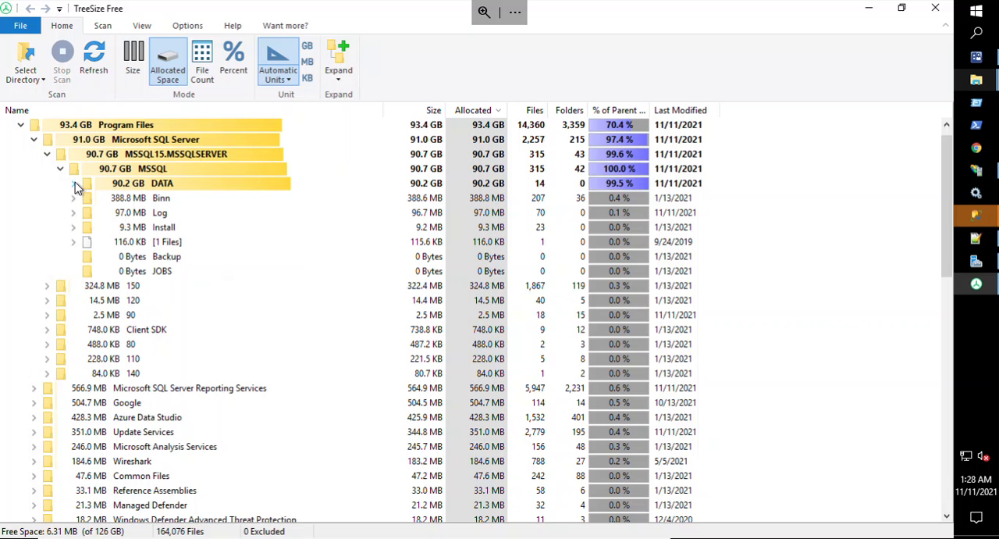
left_click(74, 183)
left_click(131, 201)
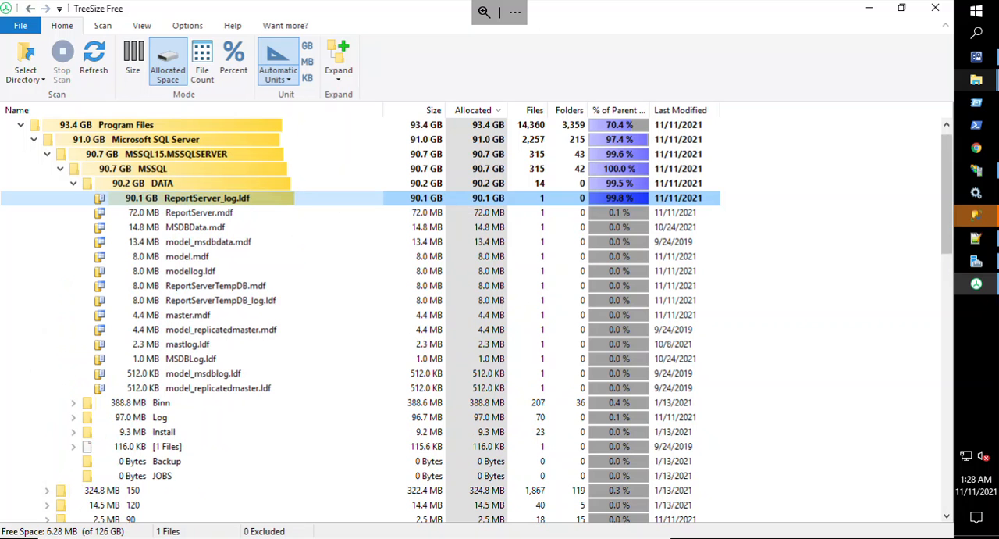
Switch to SQL Server Management Studio, connect to the FRANCY-SCCM database engine, and expand its databases to select ReportServer.
mouse_move(976, 238)
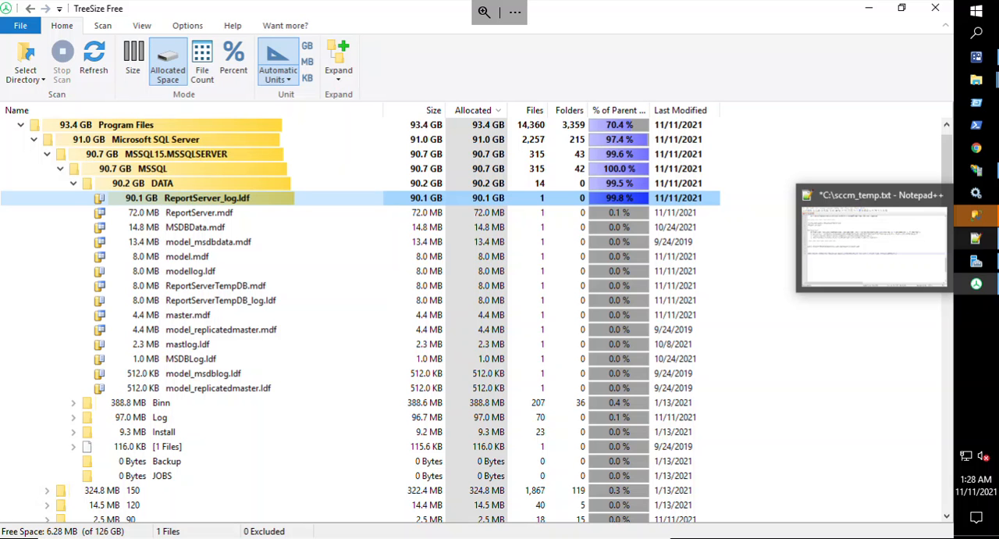
left_click(976, 215)
left_click(841, 289)
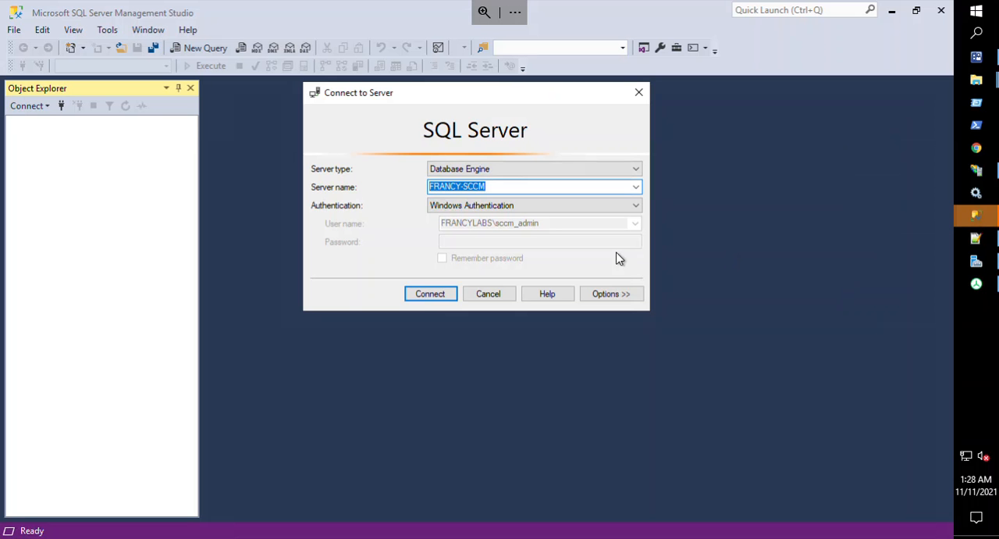
left_click(430, 295)
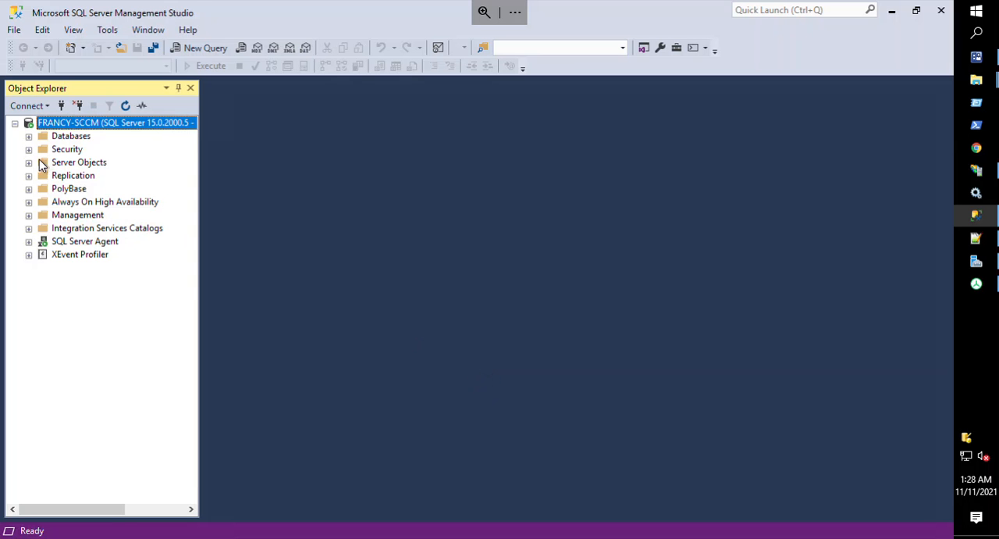
left_click(29, 135)
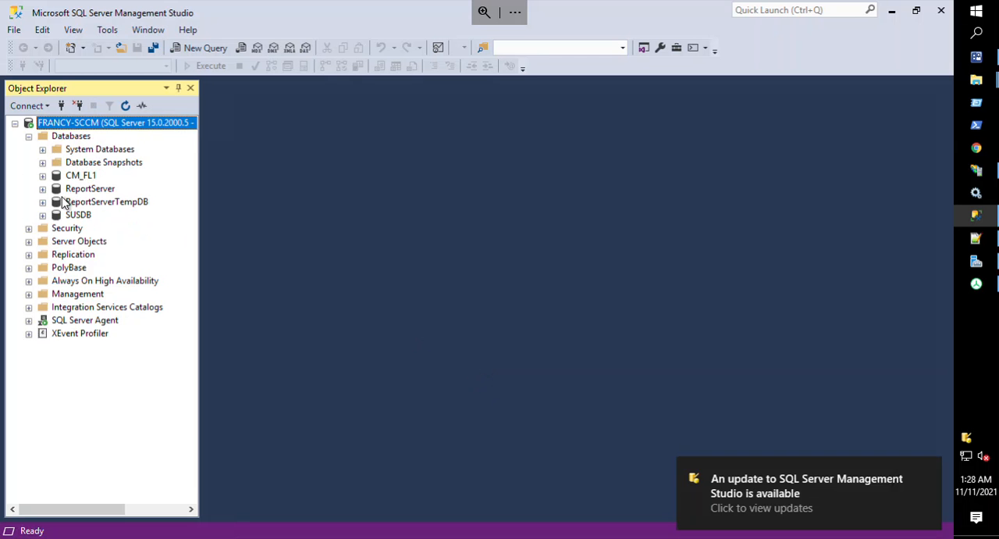
left_click(42, 189)
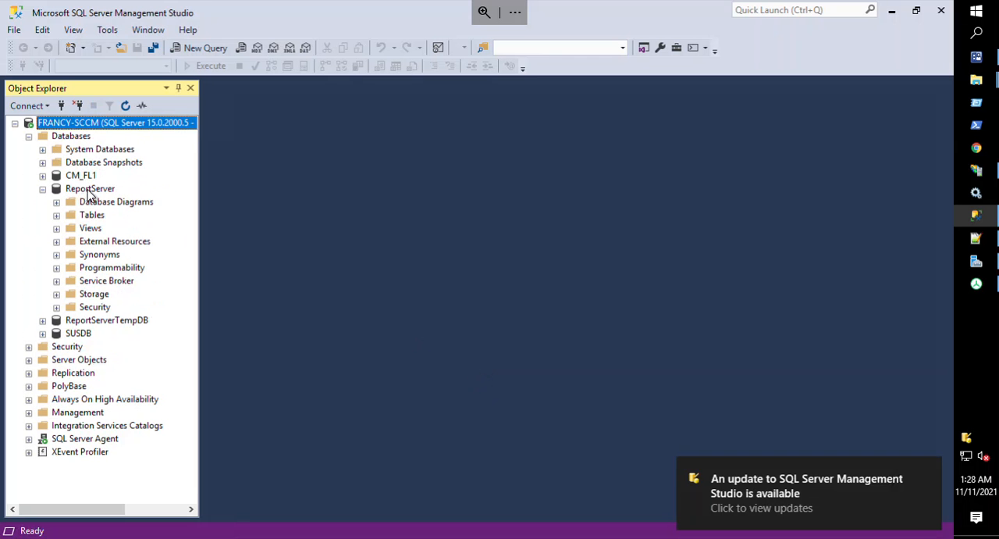
left_click(89, 190)
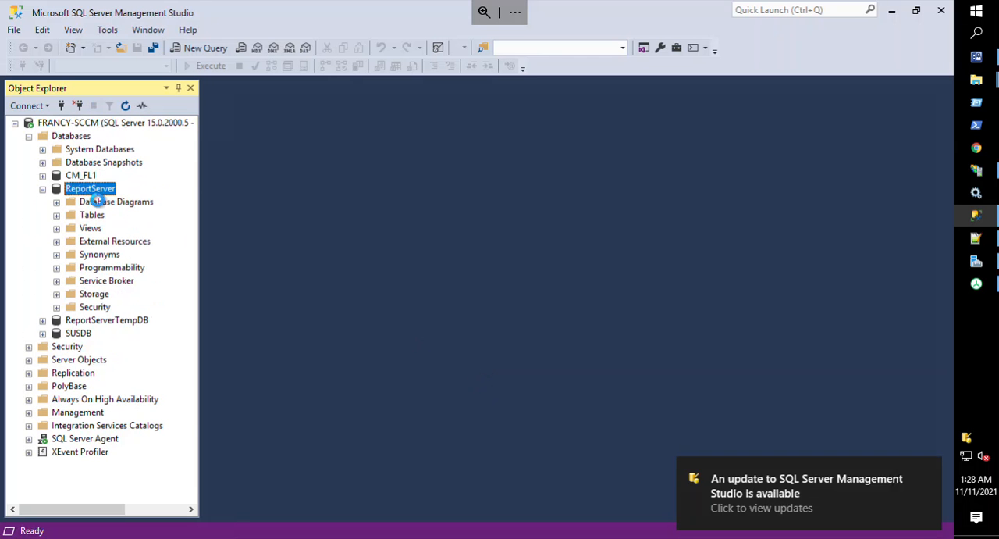
Set the recovery model of the ReportServer database to Simple in its properties.
right_click(87, 189)
mouse_move(167, 236)
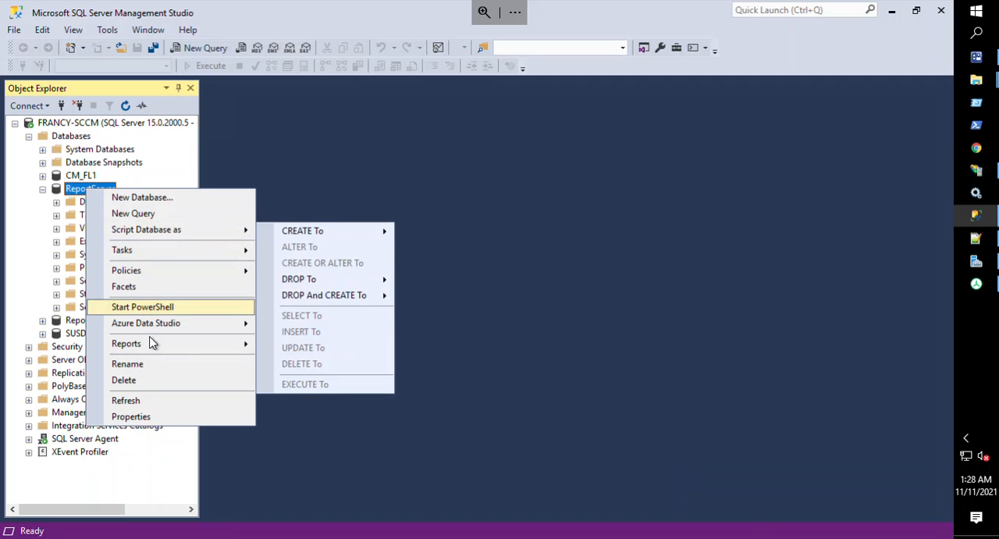
left_click(130, 417)
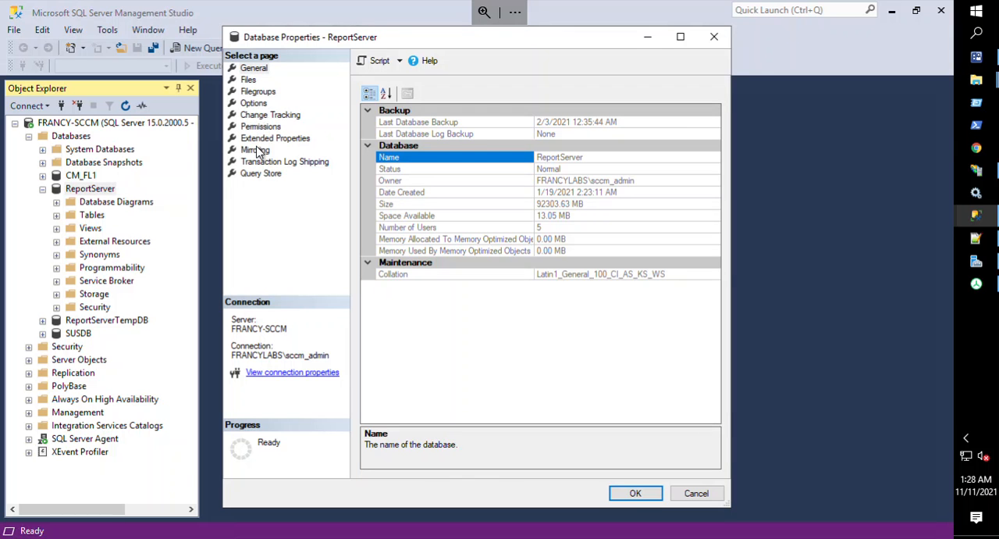
left_click(257, 104)
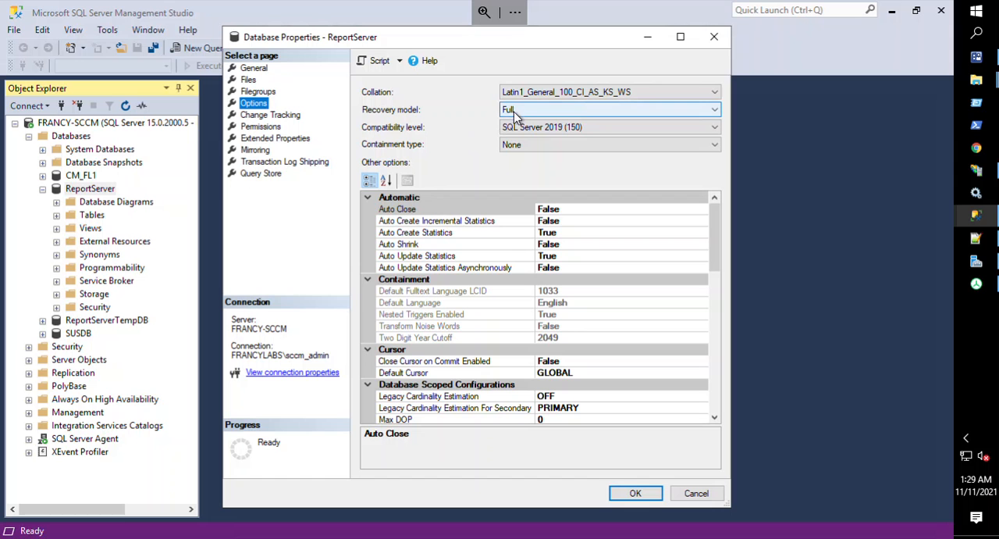
left_click(594, 108)
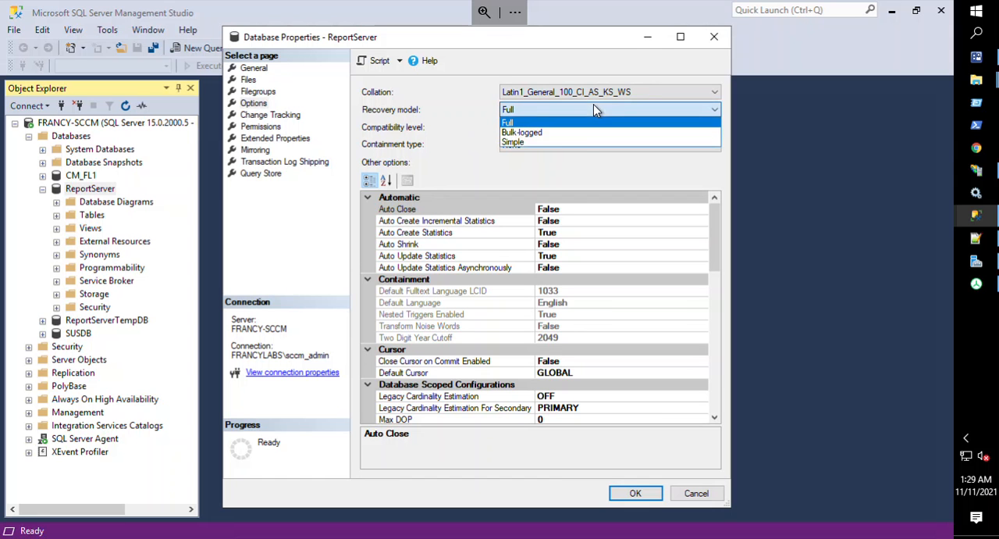
left_click(574, 146)
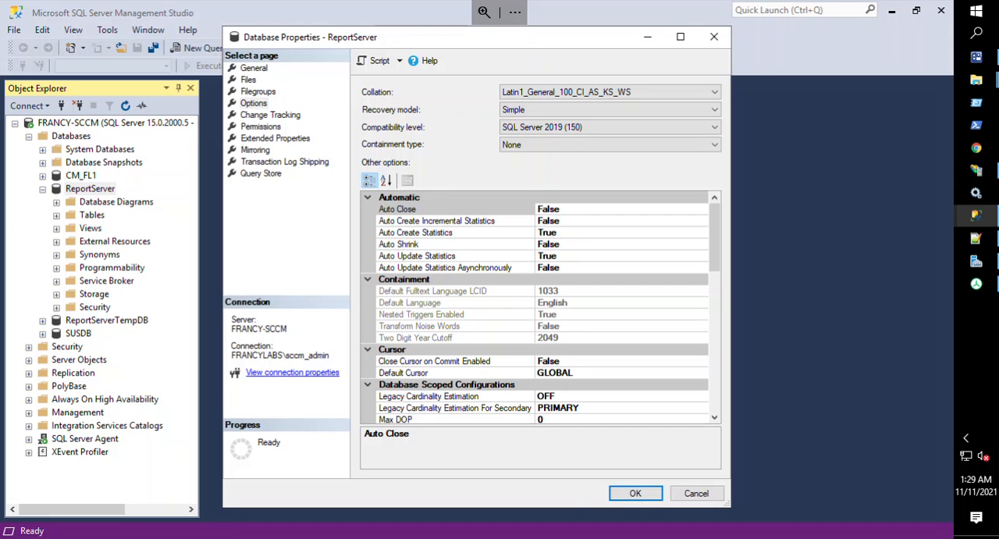
left_click(629, 493)
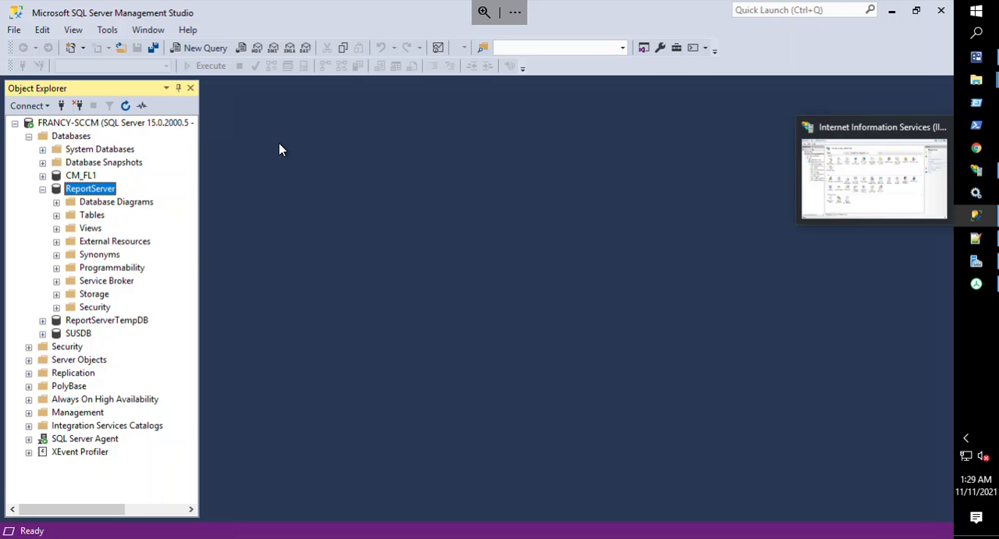
Shrink the ReportServer database's Log file by releasing unused space, and refresh the object tree.
right_click(104, 195)
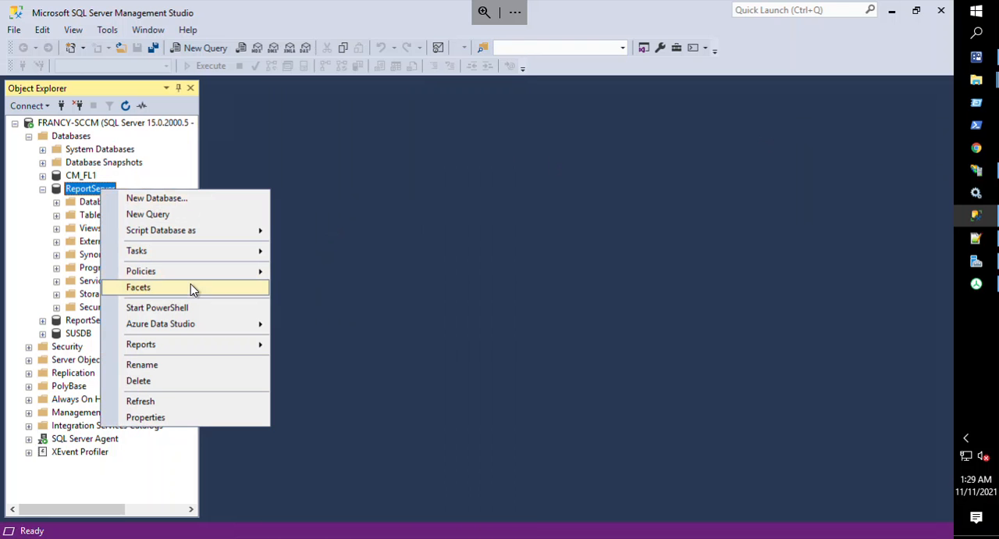
mouse_move(215, 249)
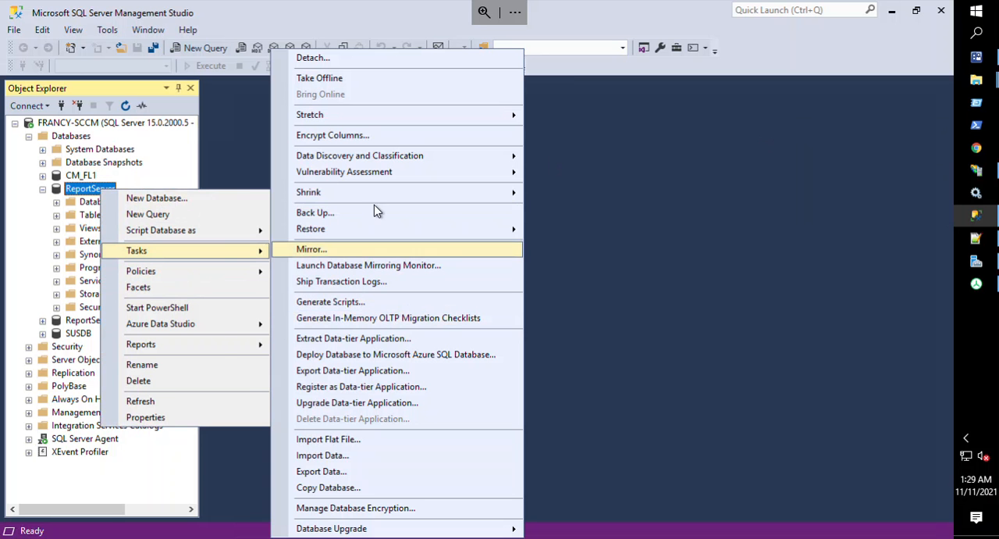
mouse_move(382, 199)
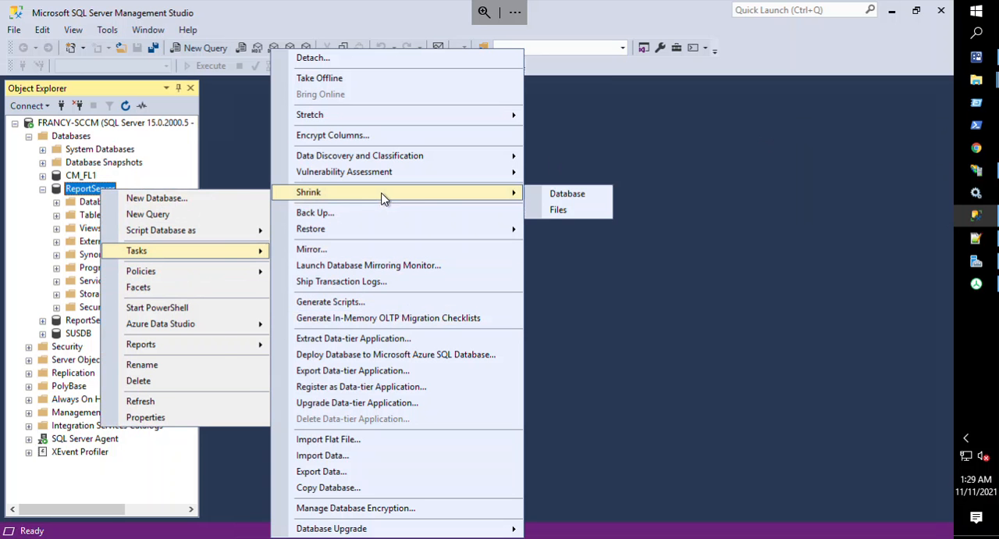
left_click(588, 215)
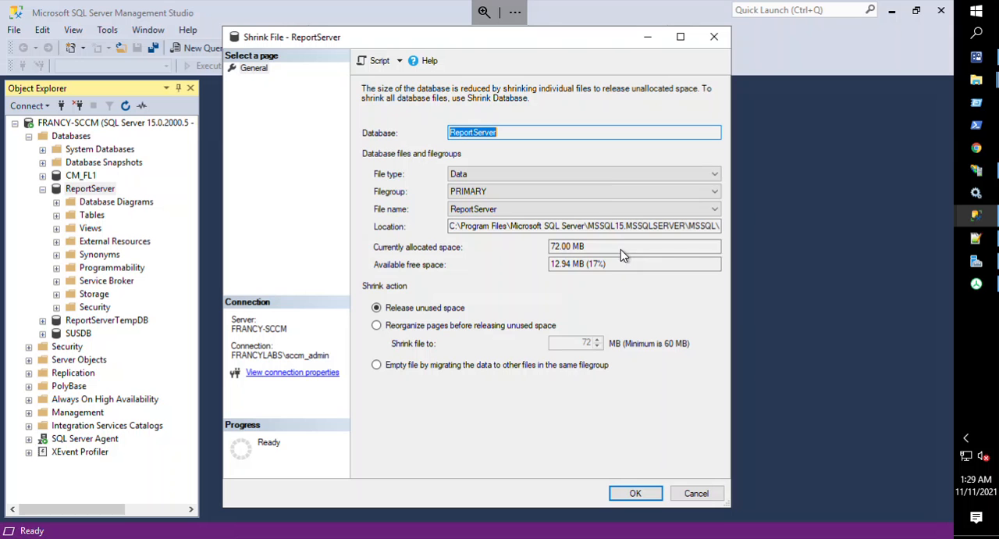
left_click(602, 174)
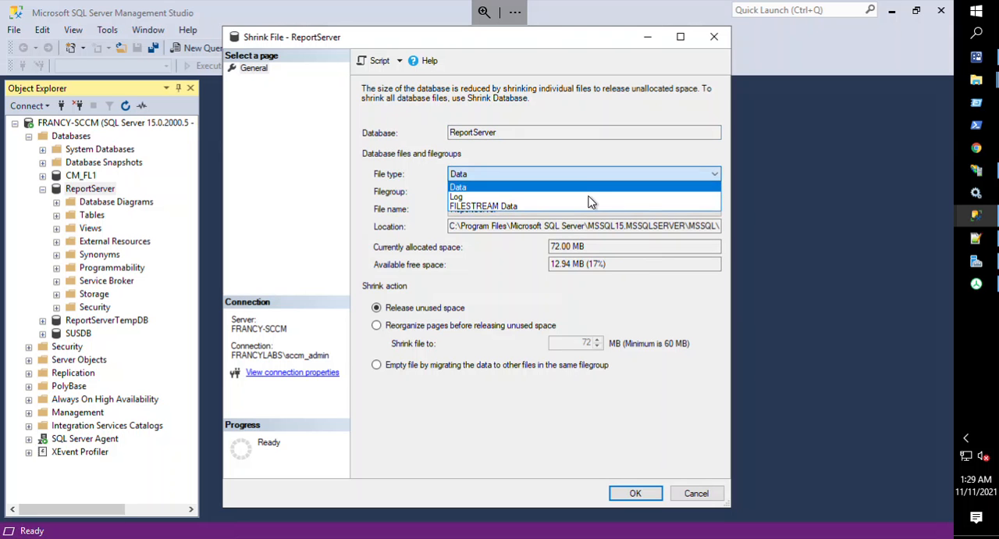
left_click(591, 198)
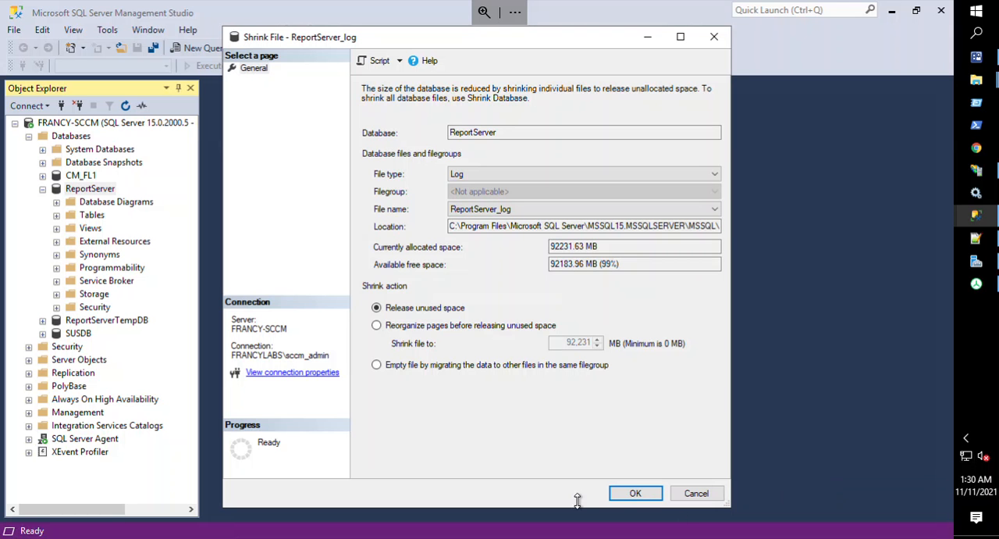
left_click(629, 498)
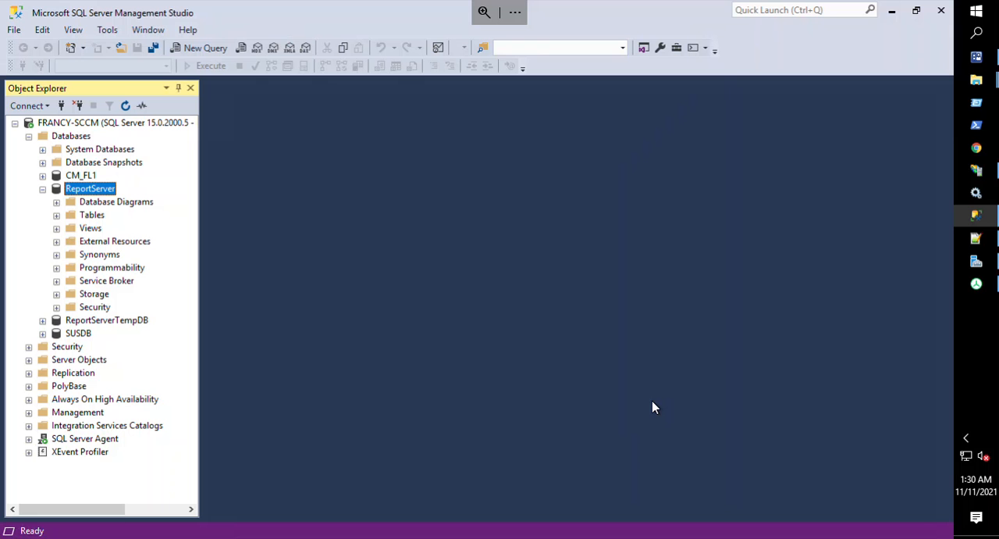
left_click(125, 107)
left_click(126, 105)
Switch back to TreeSize Free, rescan the C: drive, and expand the Windows folder to check its space usage.
left_click(892, 11)
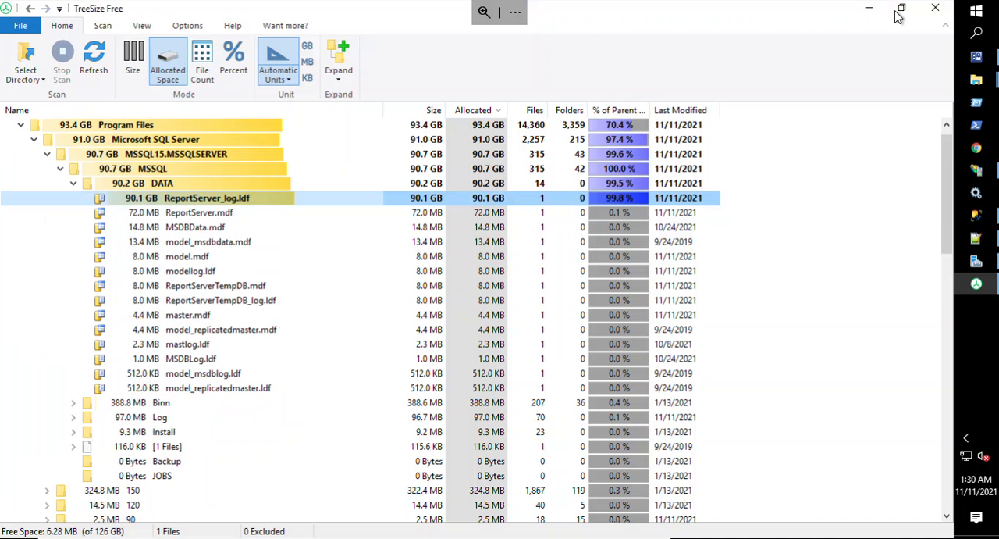
mouse_move(966, 89)
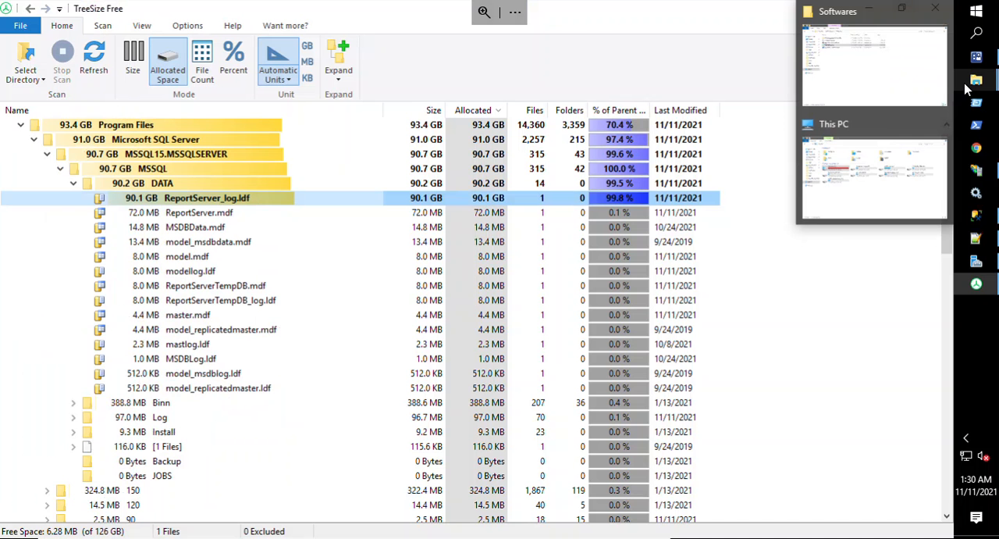
left_click(93, 61)
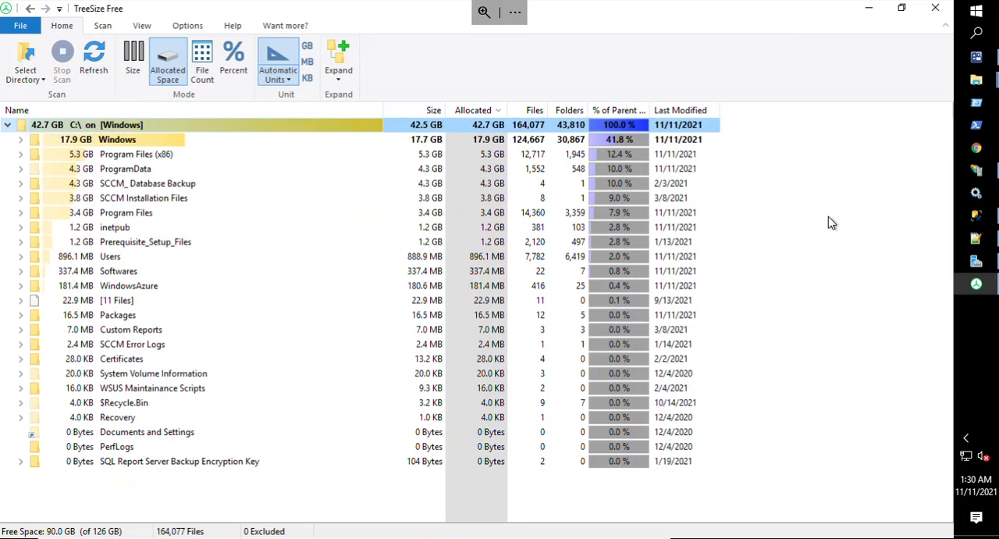
left_click(20, 142)
left_click(34, 140)
left_click(35, 127)
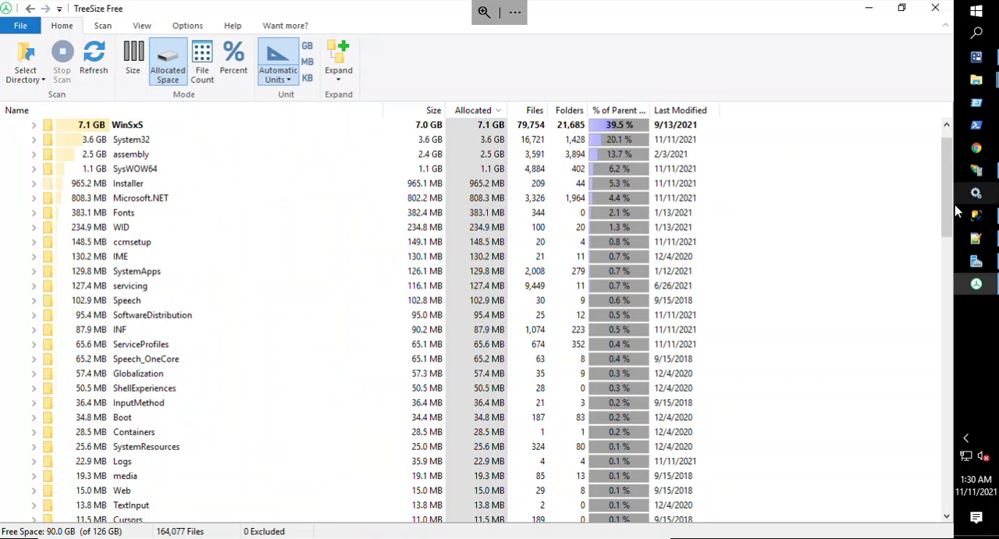
Switch to the This PC window in File Explorer and refresh it to check the C: drive's free space.
scroll(950, 201, "up", 1)
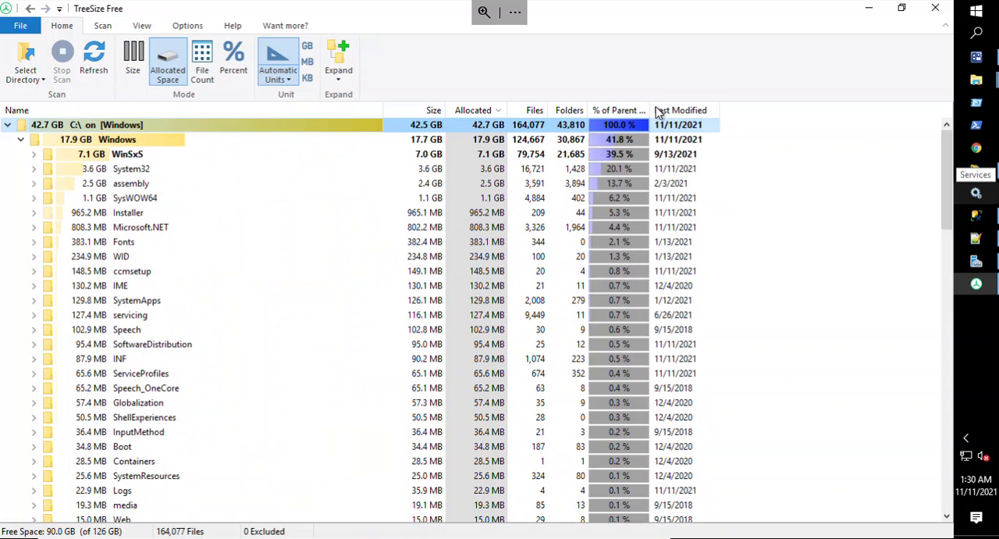
mouse_move(984, 83)
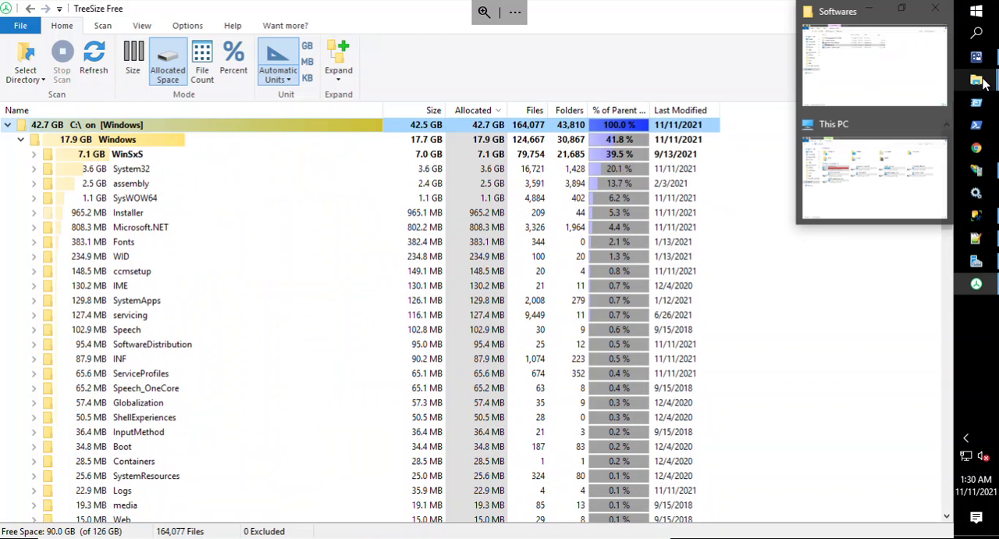
left_click(914, 169)
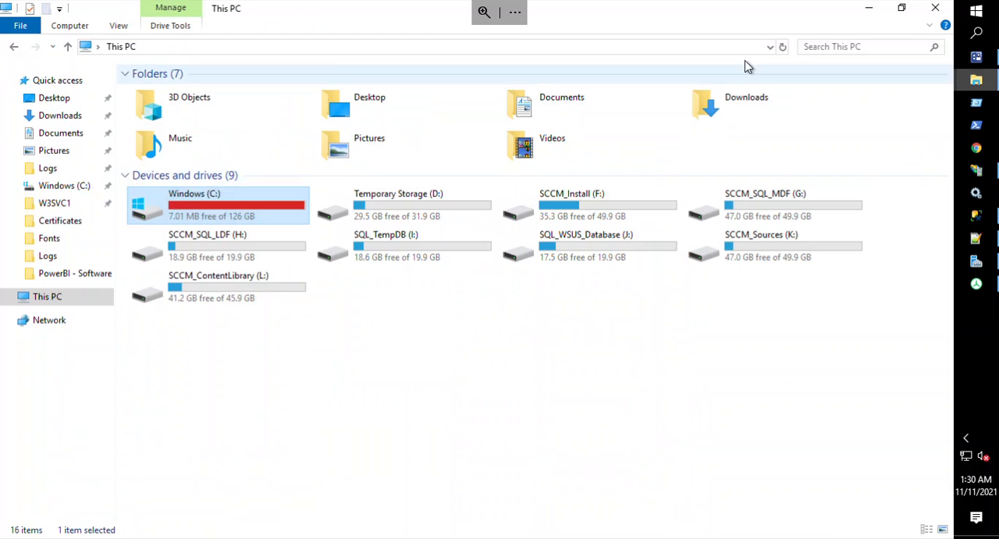
left_click(783, 49)
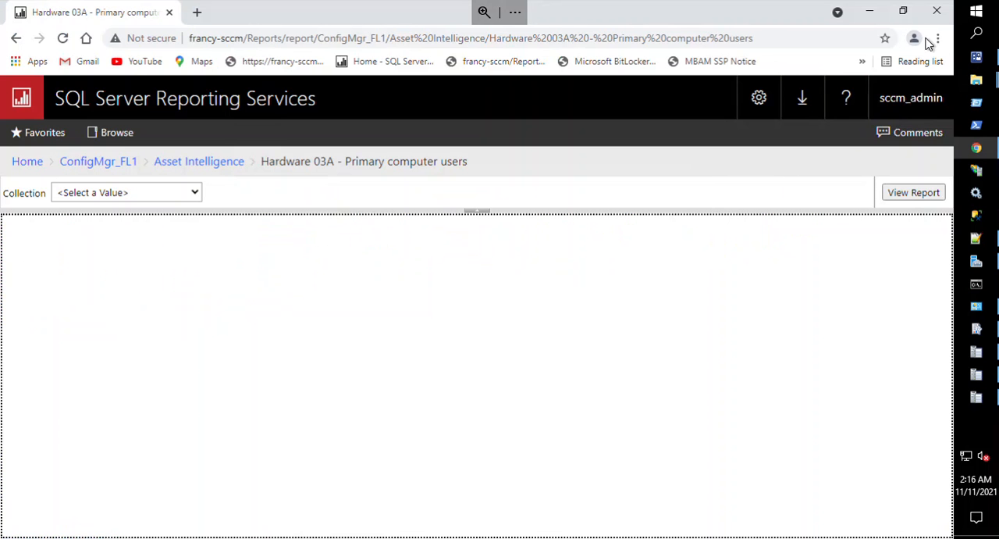
Switch to the Configuration Manager console, open the Client status history report, and set its collection to CMG - Deployments.
left_click(986, 62)
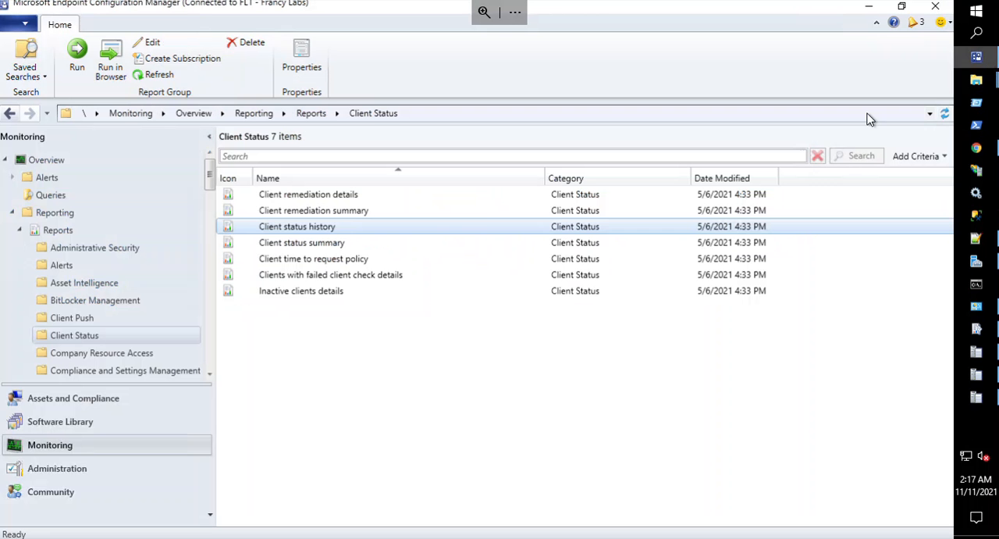
left_click(490, 228)
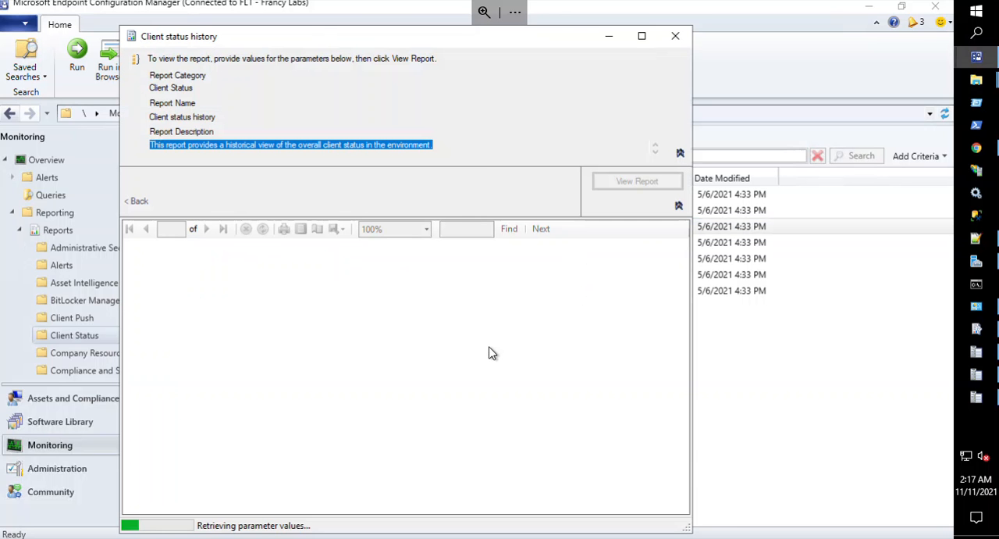
left_click(507, 178)
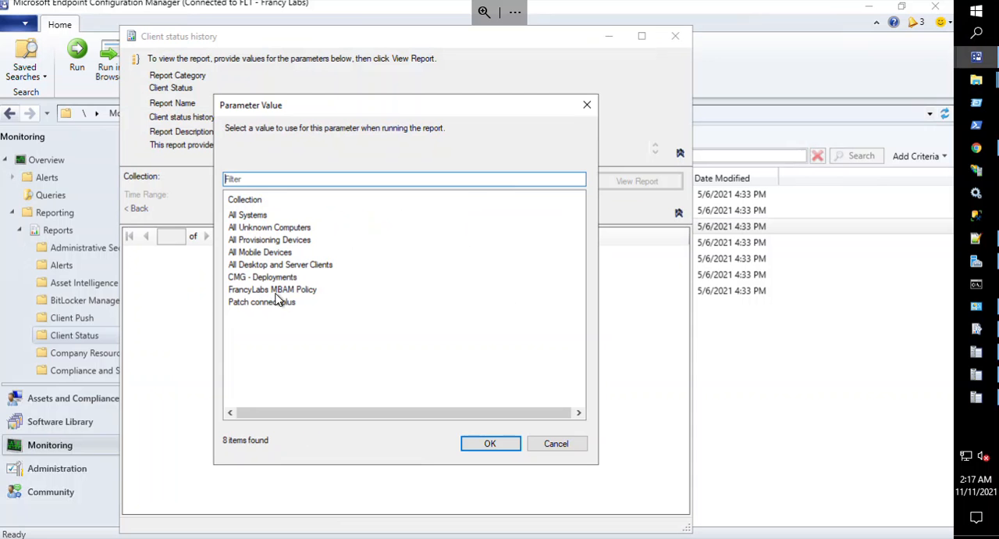
left_click(277, 291)
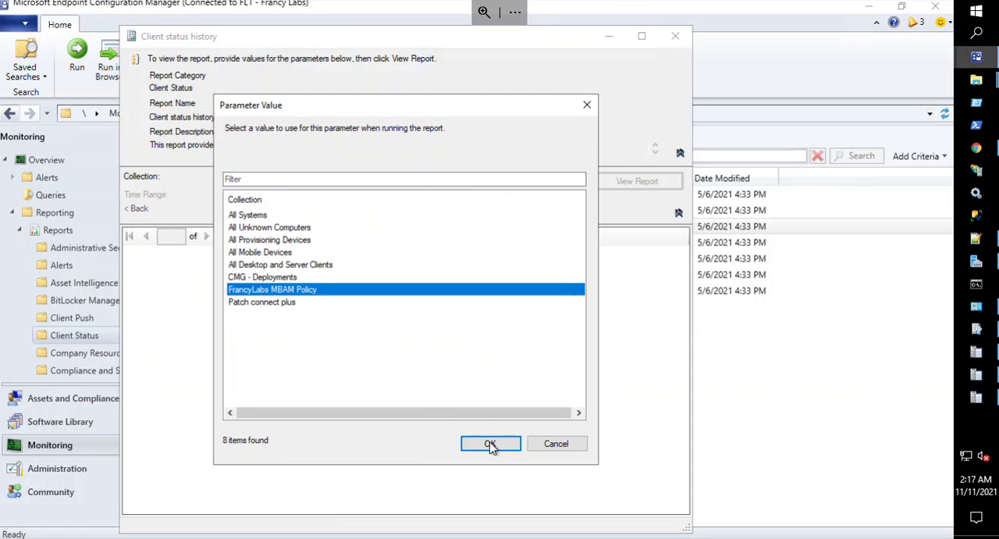
left_click(272, 277)
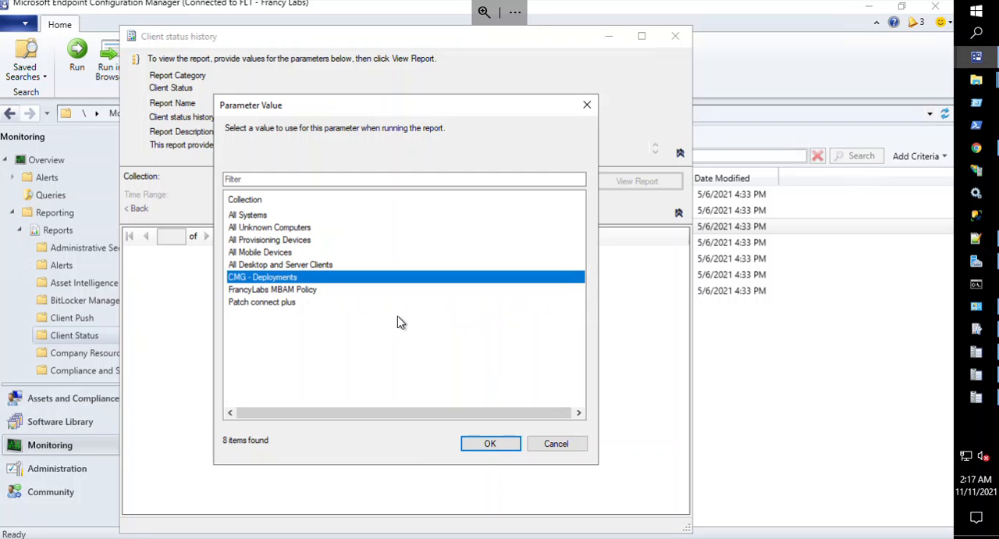
left_click(488, 444)
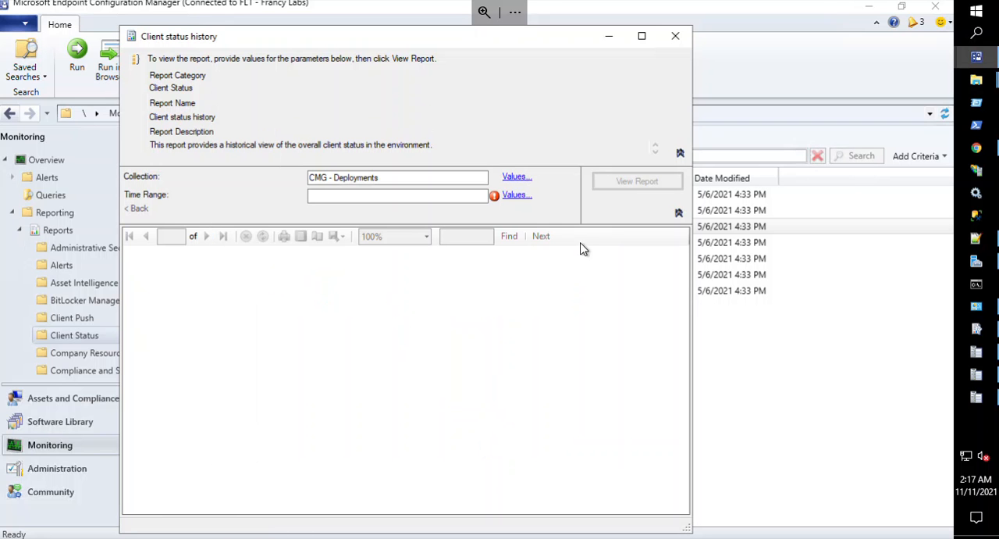
Set the report's time range to 90 days, view the Client status history report at full size, and close it.
left_click(513, 197)
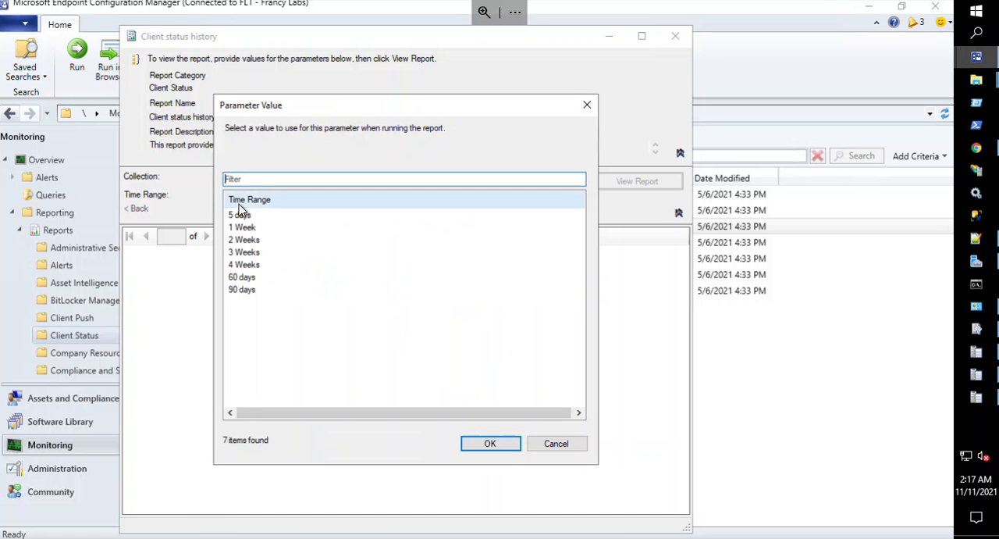
left_click(243, 290)
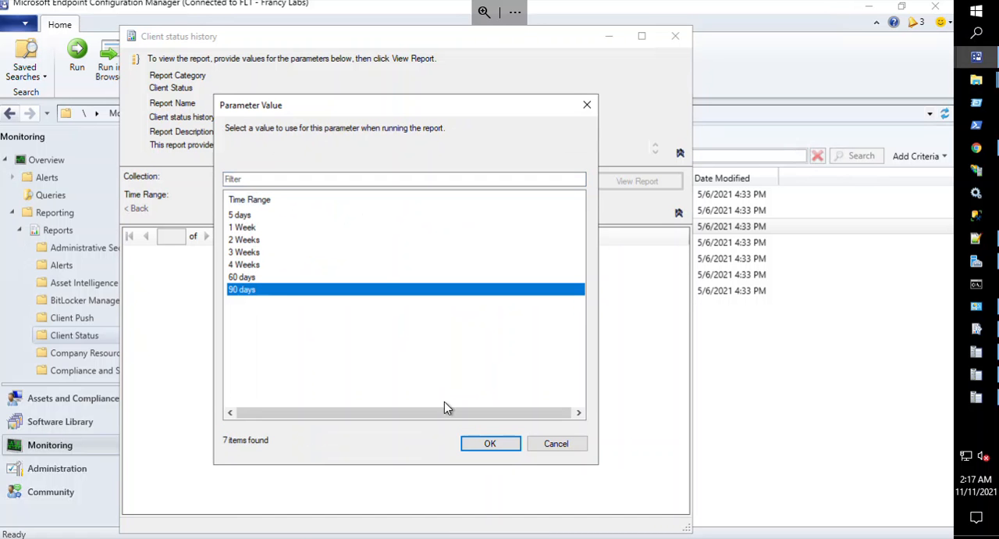
left_click(492, 443)
left_click(617, 186)
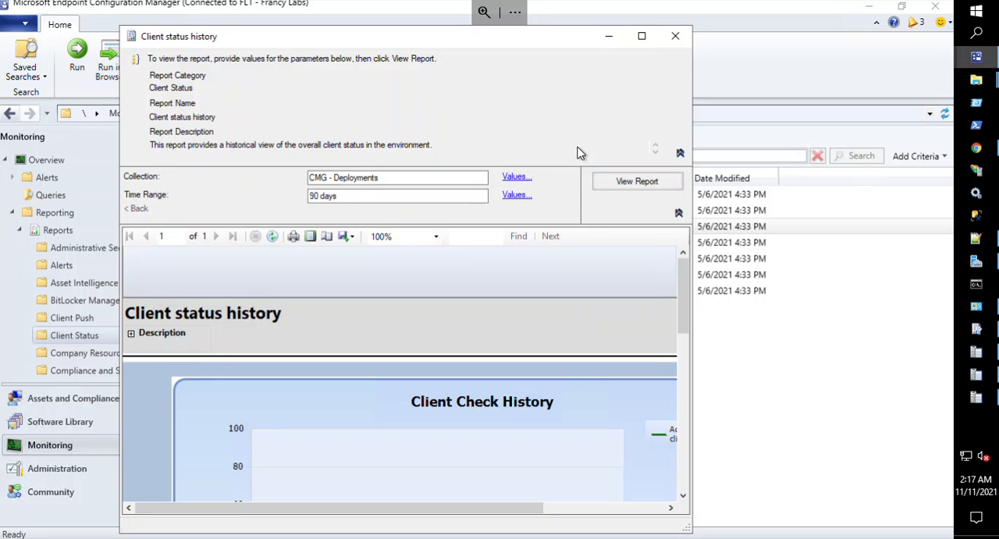
left_click(641, 39)
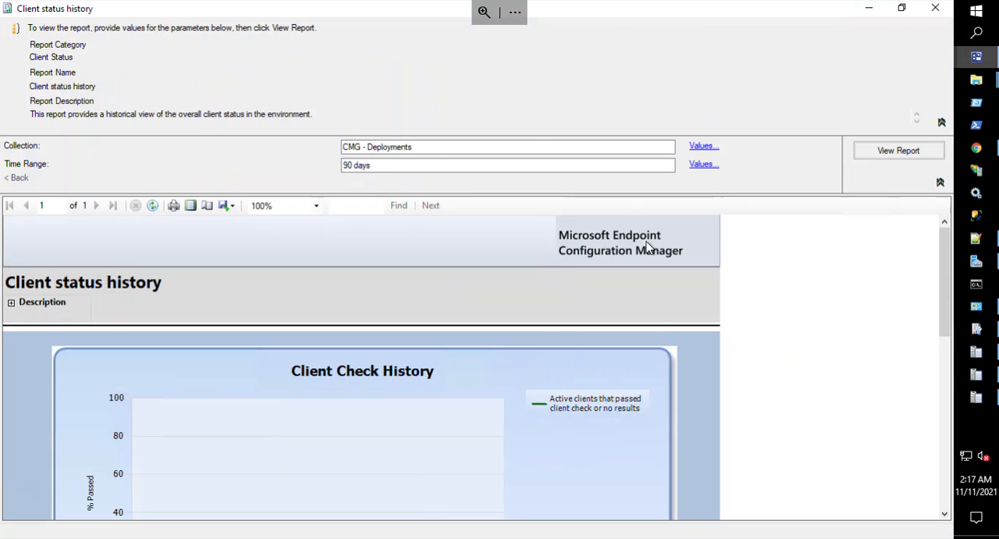
left_click(935, 8)
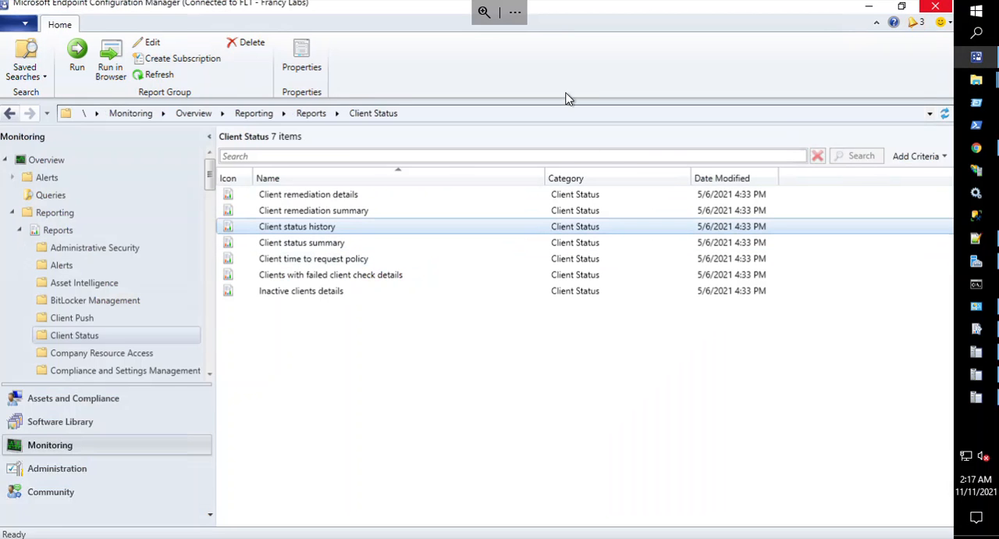
Collapse and re-expand the Reporting node, and display the Client Status reports again.
left_click(21, 230)
left_click(12, 213)
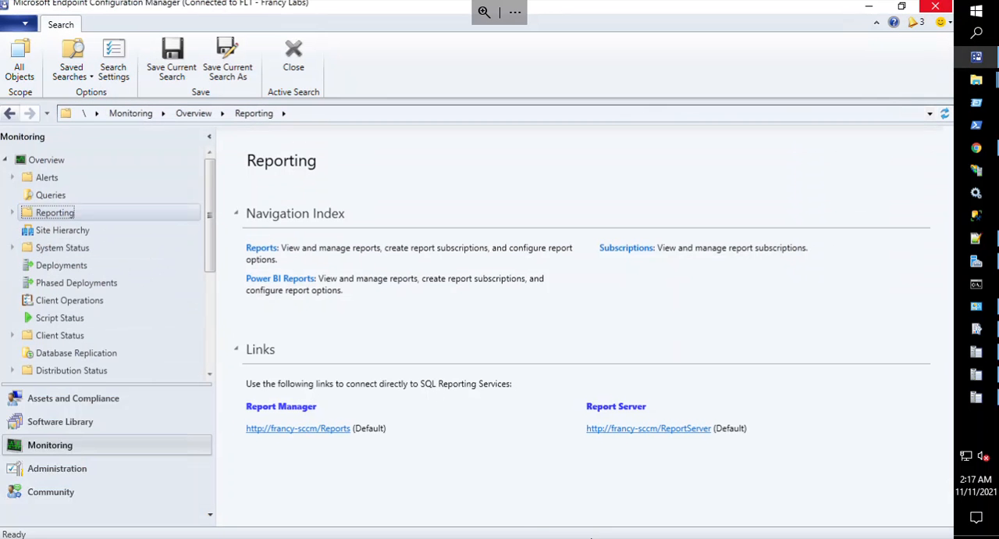
left_click(12, 213)
left_click(21, 231)
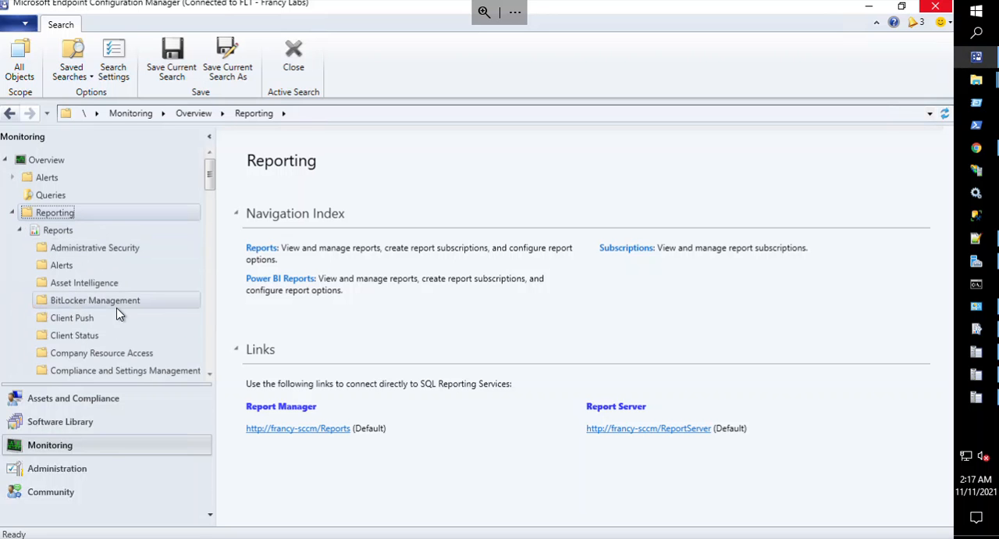
left_click(98, 335)
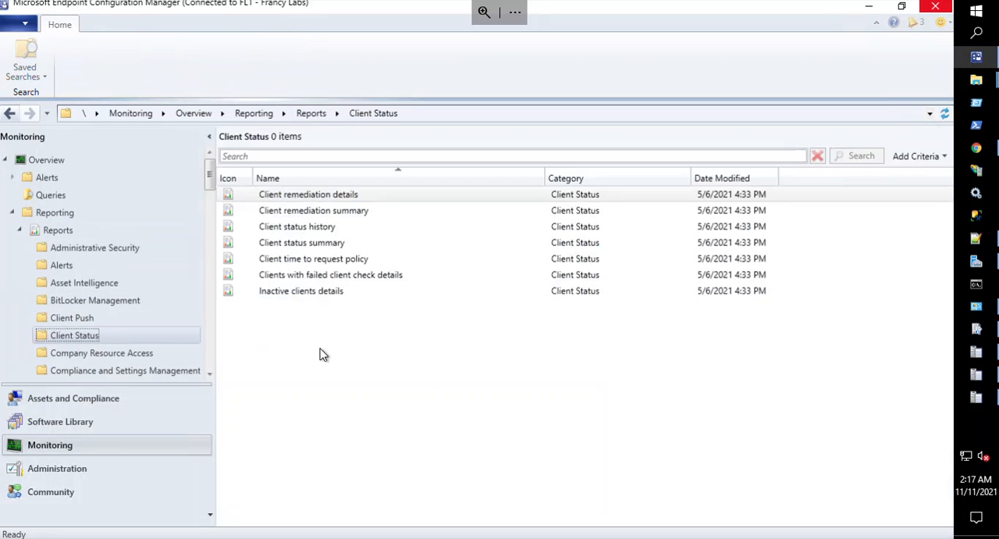
Run the Client status summary report for the CMG - Deployments collection and maximize its window.
double_click(337, 247)
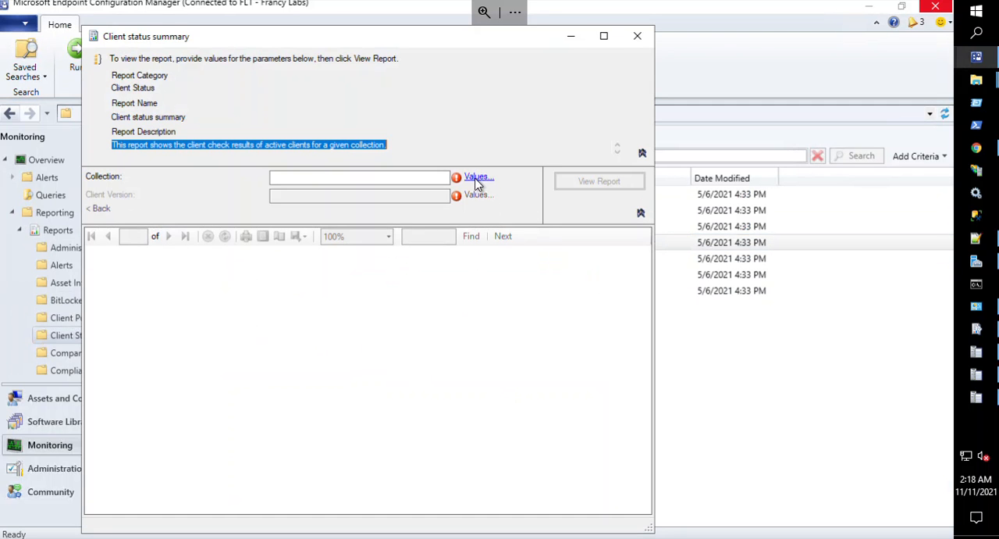
left_click(477, 180)
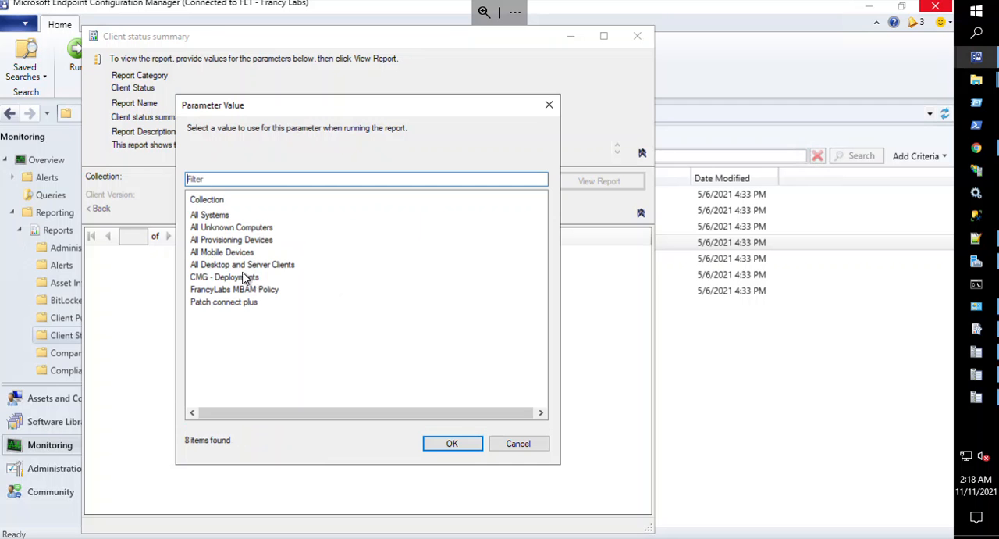
left_click(241, 278)
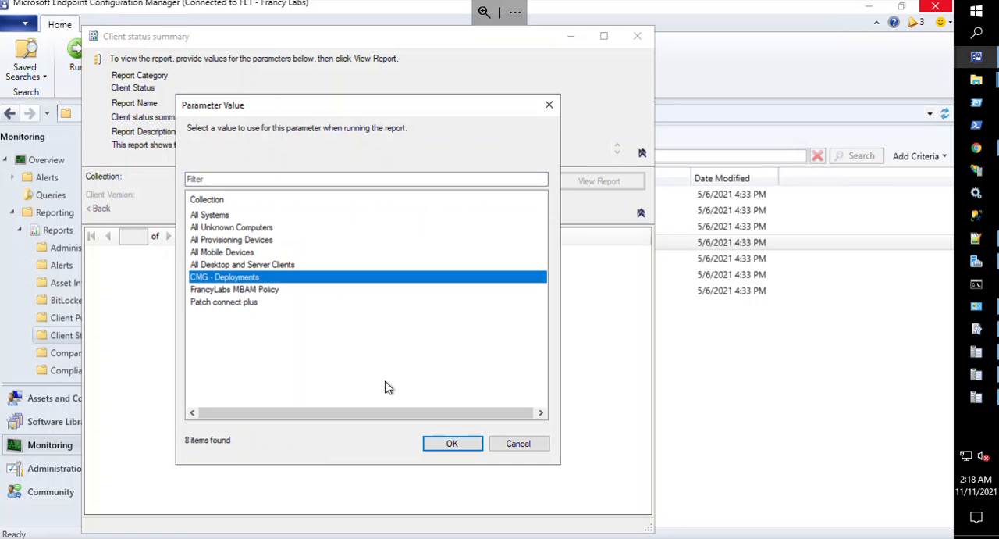
left_click(460, 448)
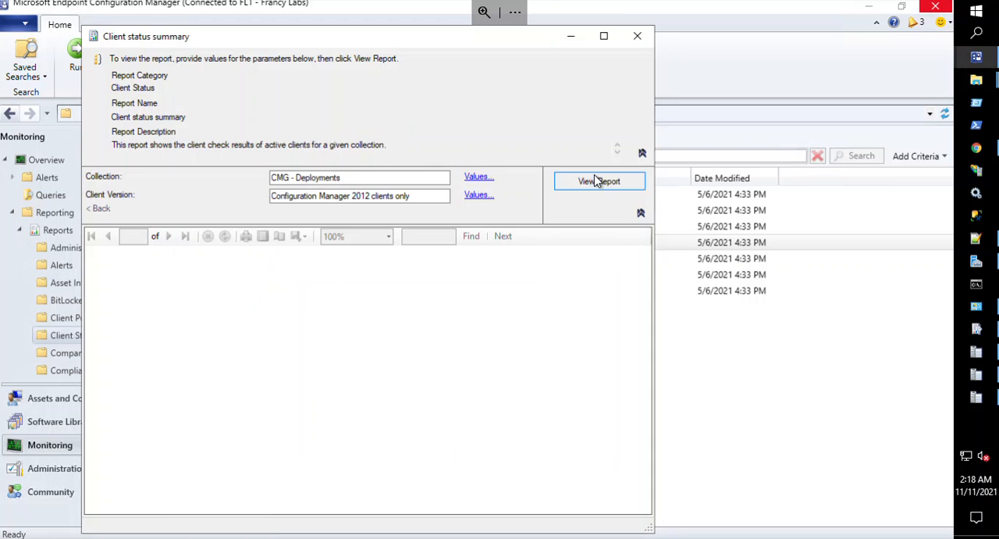
left_click(597, 181)
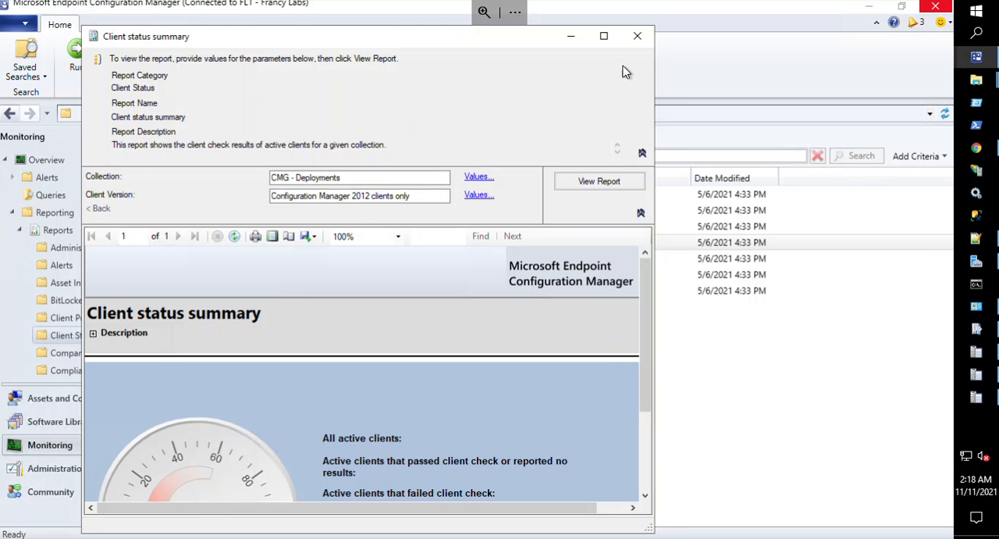
left_click(603, 37)
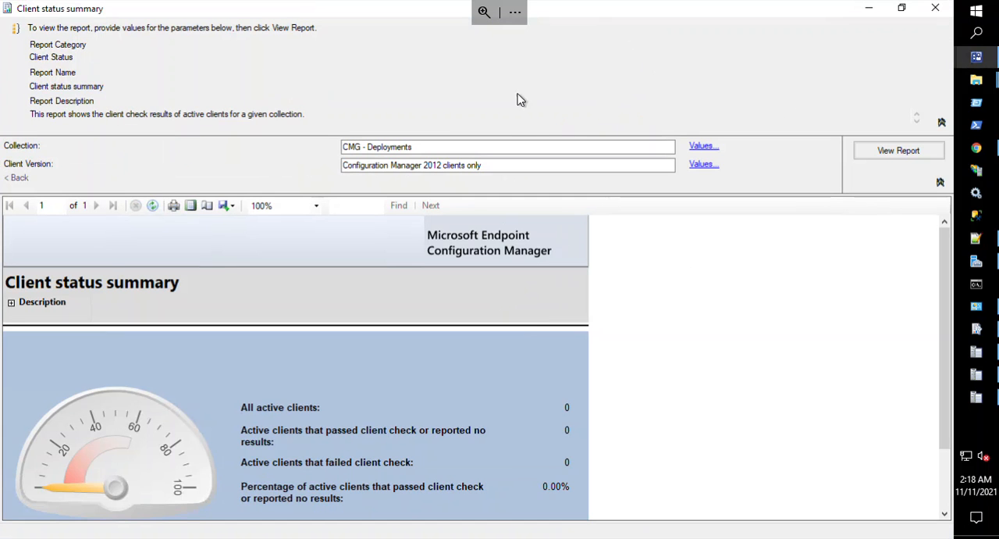